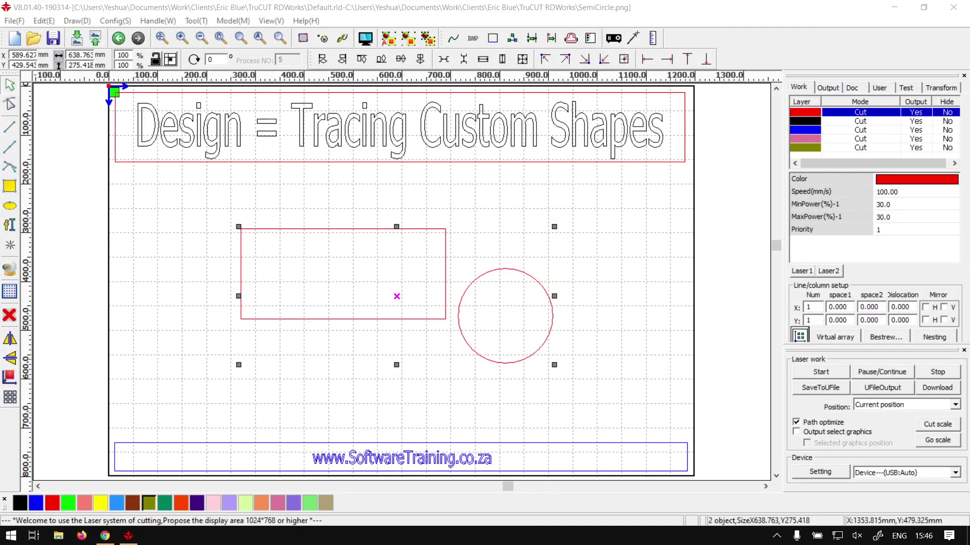
- Move the circle left and down so its centre sits on the rectangle's bottom edge
left_click(262, 8)
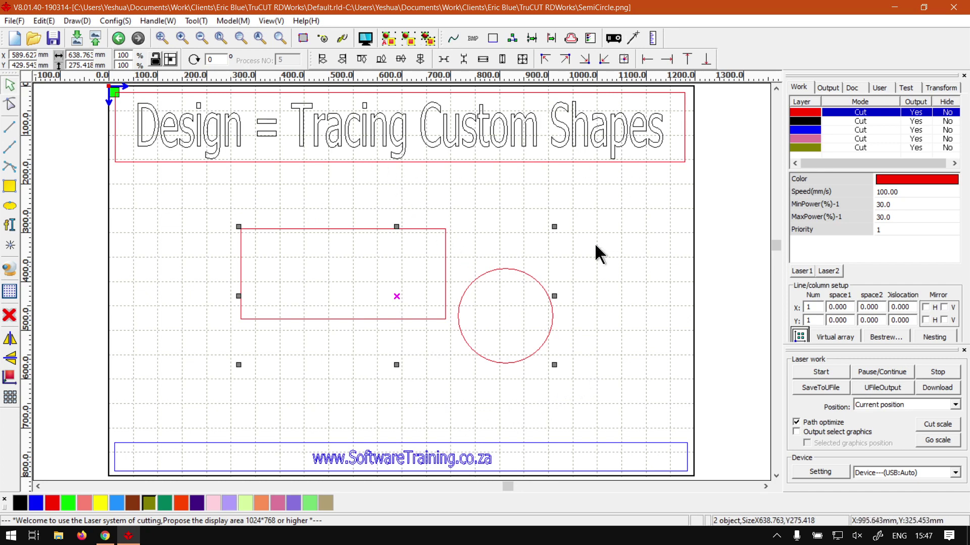
left_click(617, 337)
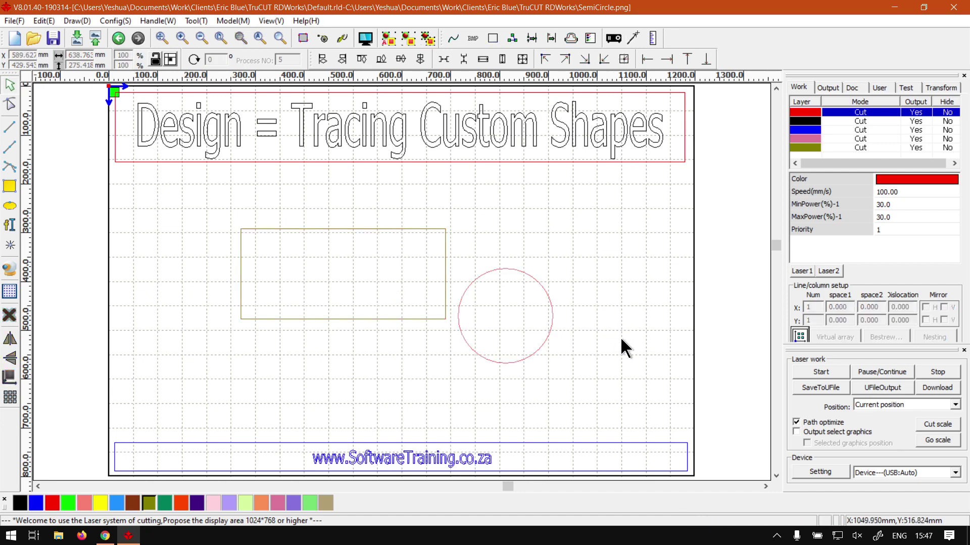
left_click(536, 357)
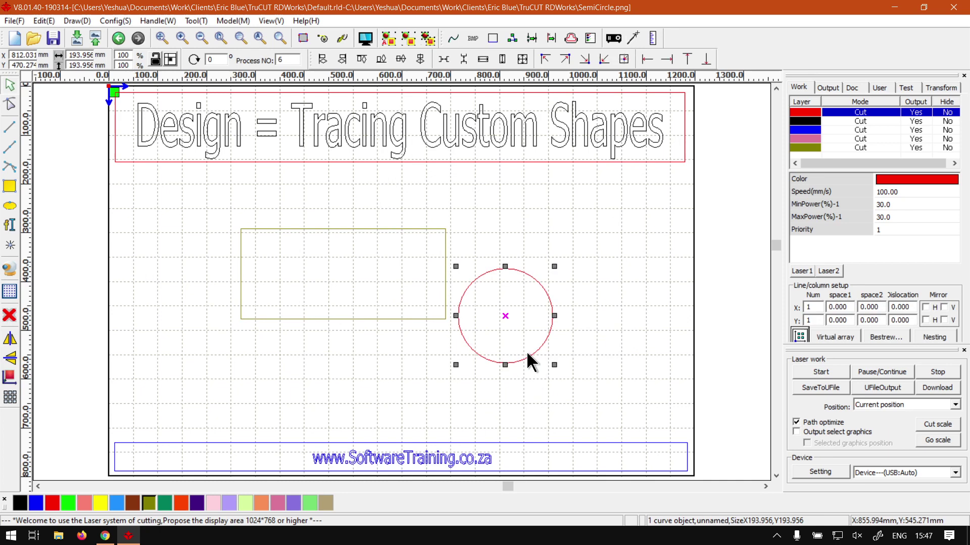
left_click_drag(529, 360, 391, 353)
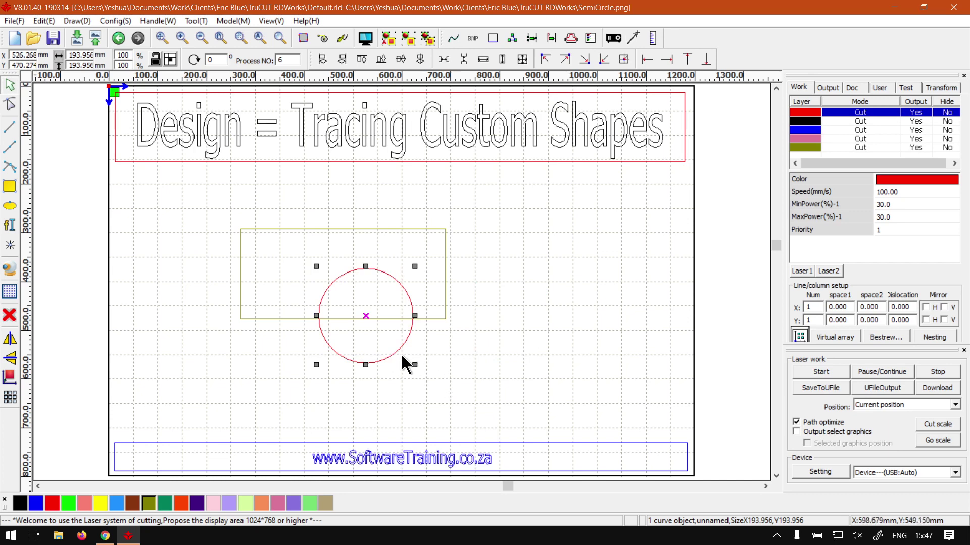
key("Down")
key("Down")
key("Down")
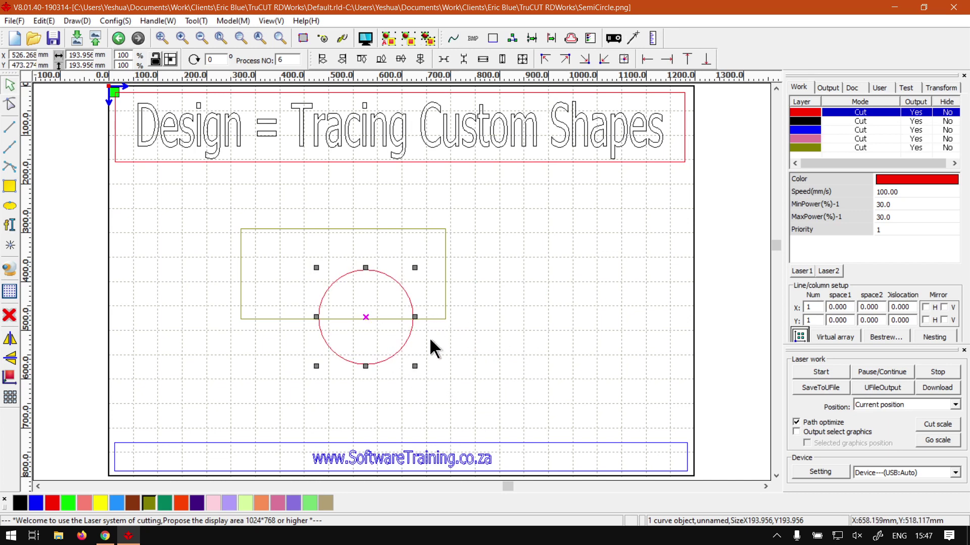
left_click(431, 339)
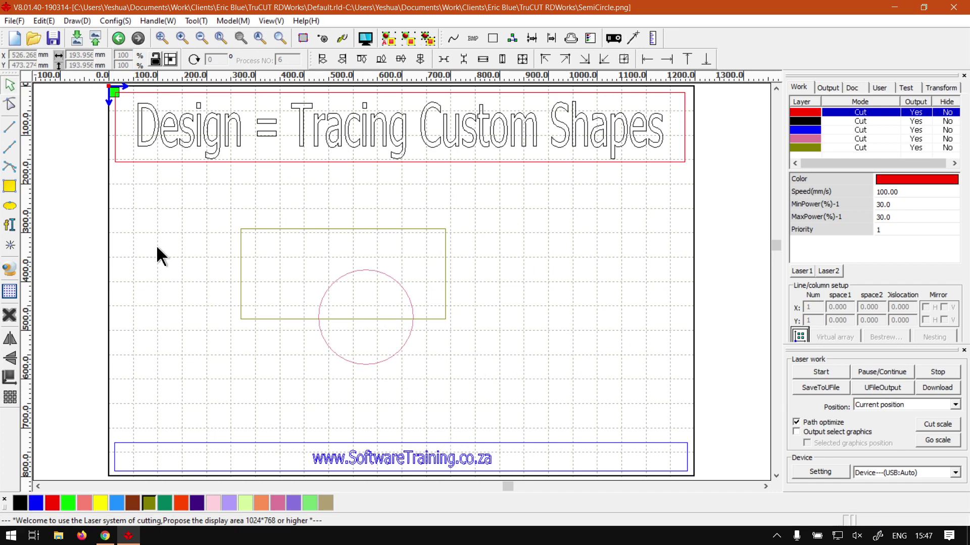
- Put the rectangle and circle on the light-blue layer and group them
left_click_drag(501, 397, 190, 195)
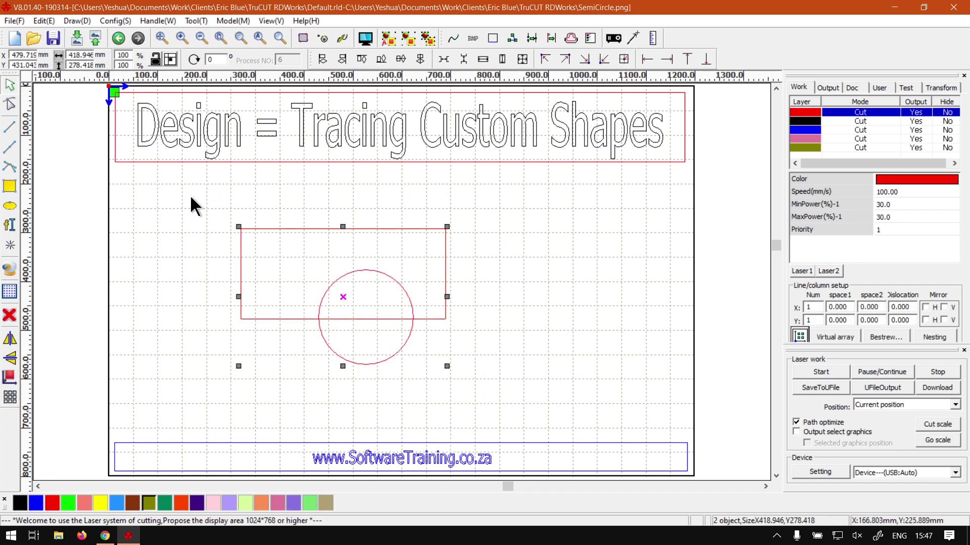
left_click(117, 502)
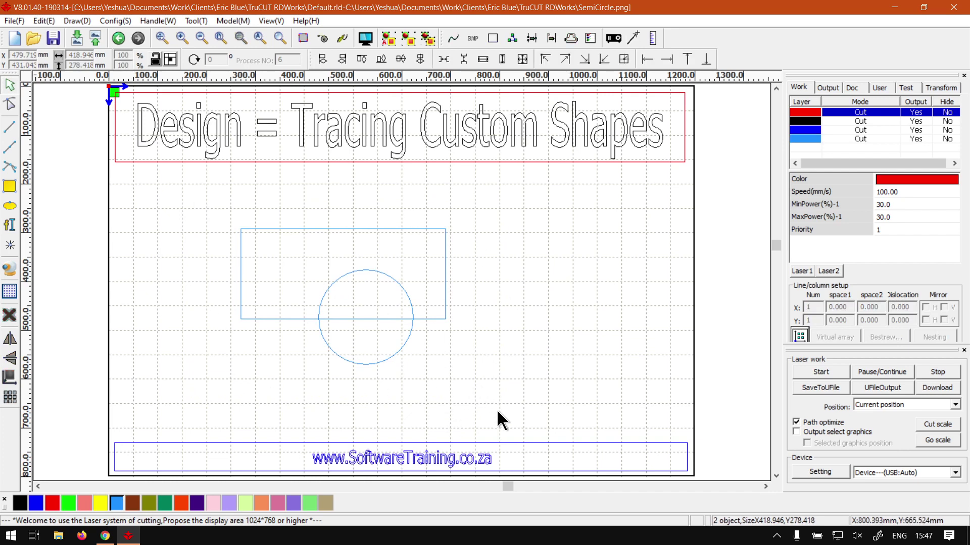
left_click_drag(499, 411, 194, 198)
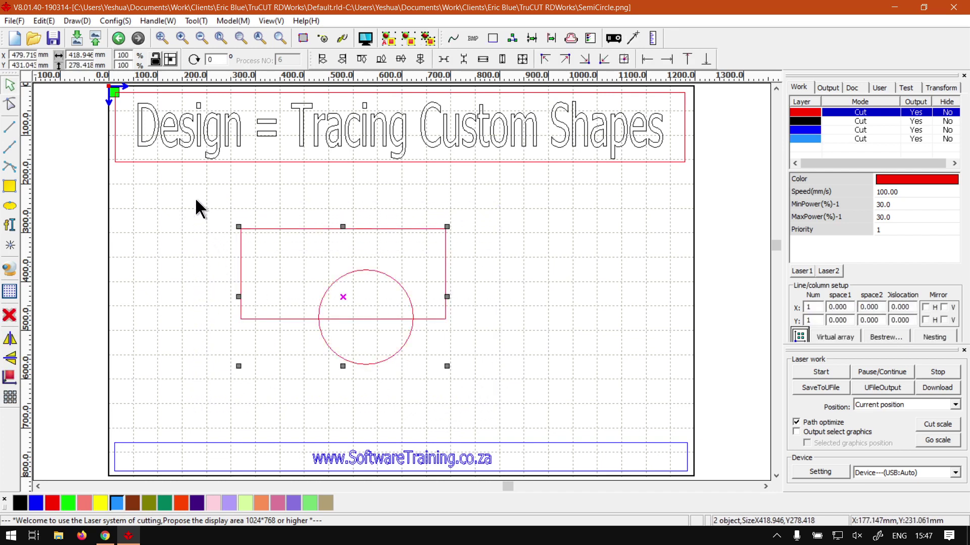
left_click(409, 38)
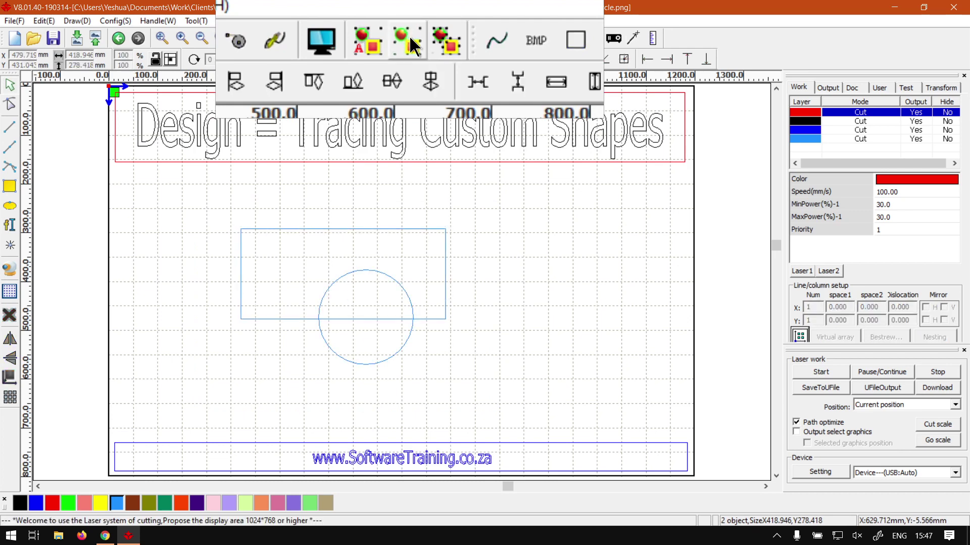
- Shift the grouped shapes slightly right to X 565.06 mm
left_click(445, 294)
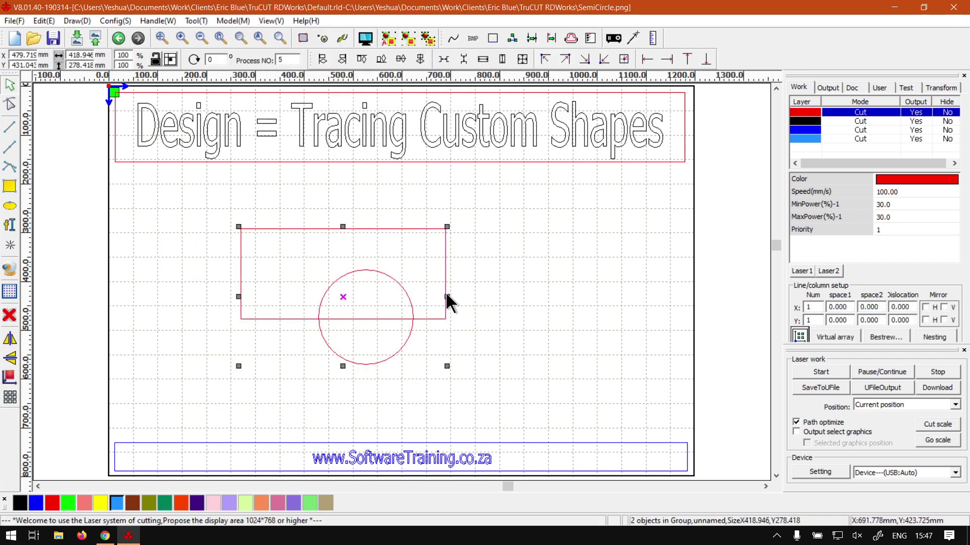
left_click_drag(445, 276, 485, 277)
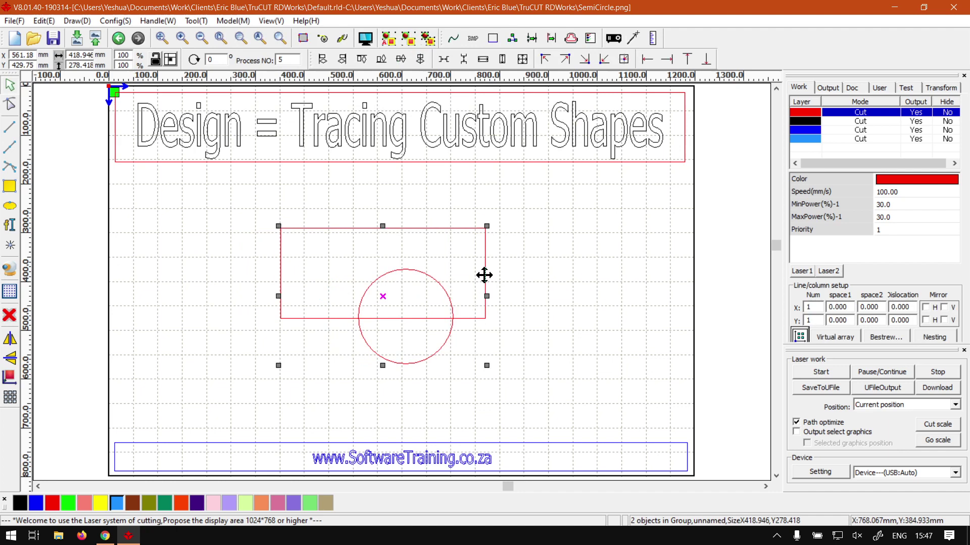
left_click(555, 298)
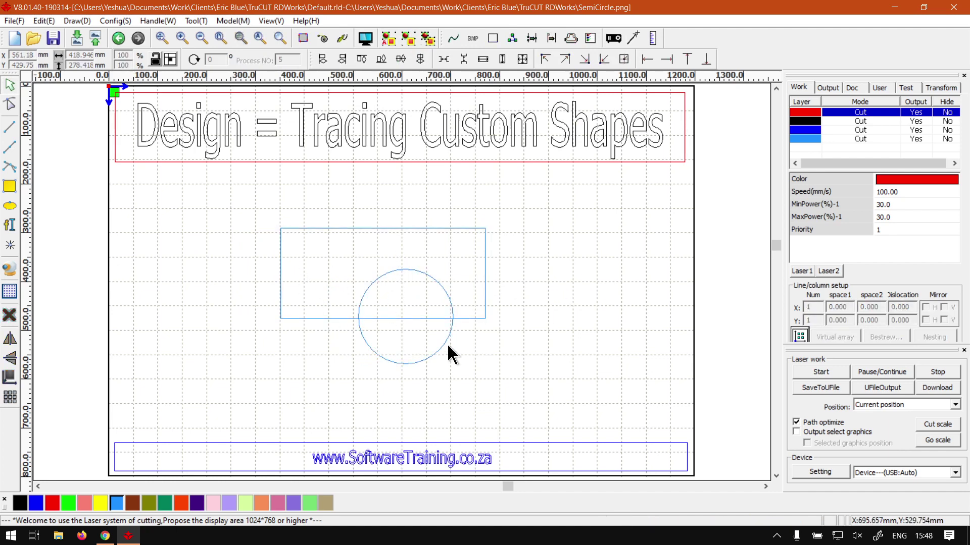
left_click(483, 317)
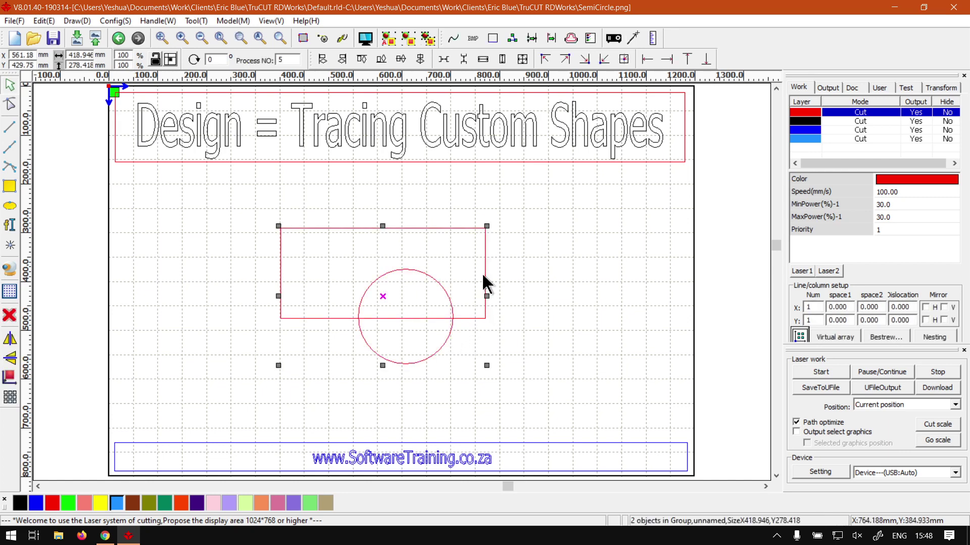
left_click_drag(484, 283, 487, 283)
left_click(545, 303)
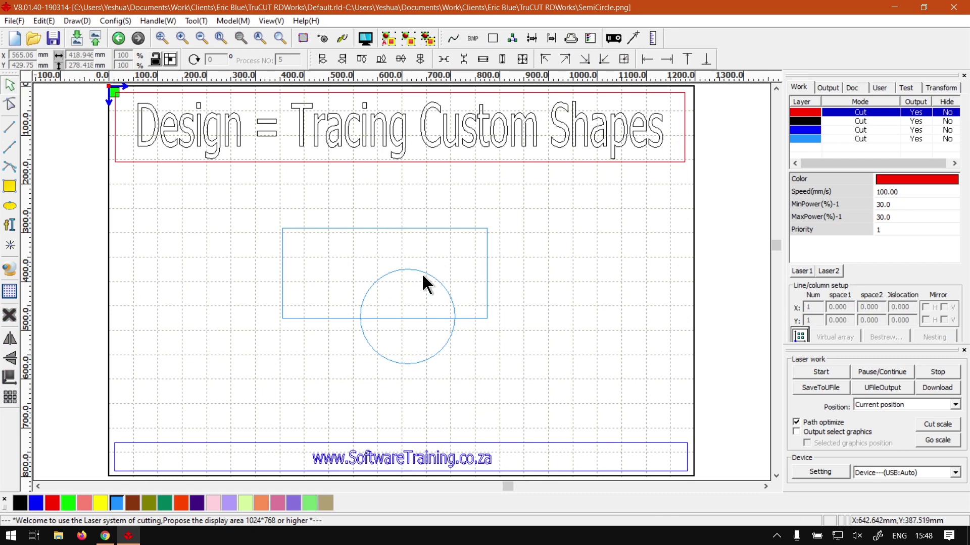
- Select the Curve drawing tool and zoom the view over the shapes
left_click(10, 170)
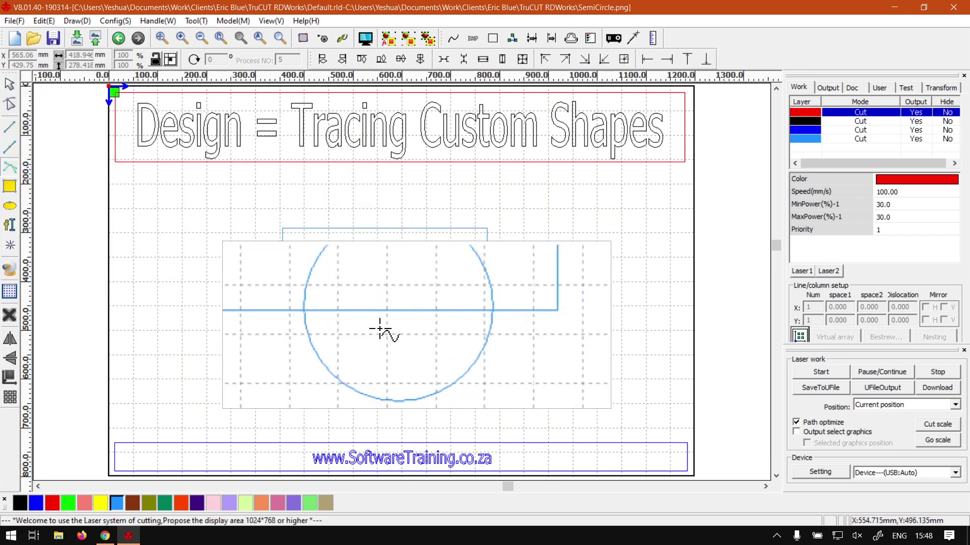
scroll(367, 322, "up", 1)
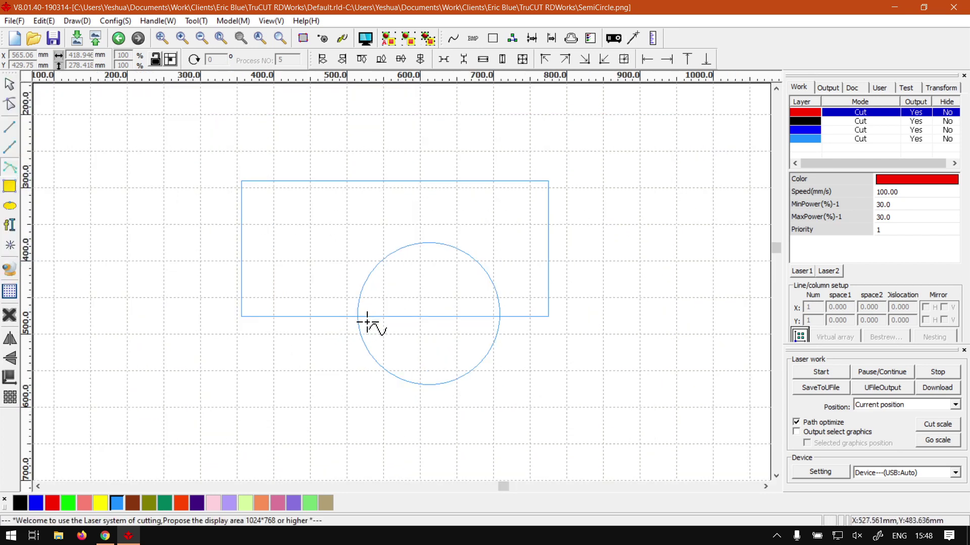
scroll(387, 292, "up", 1)
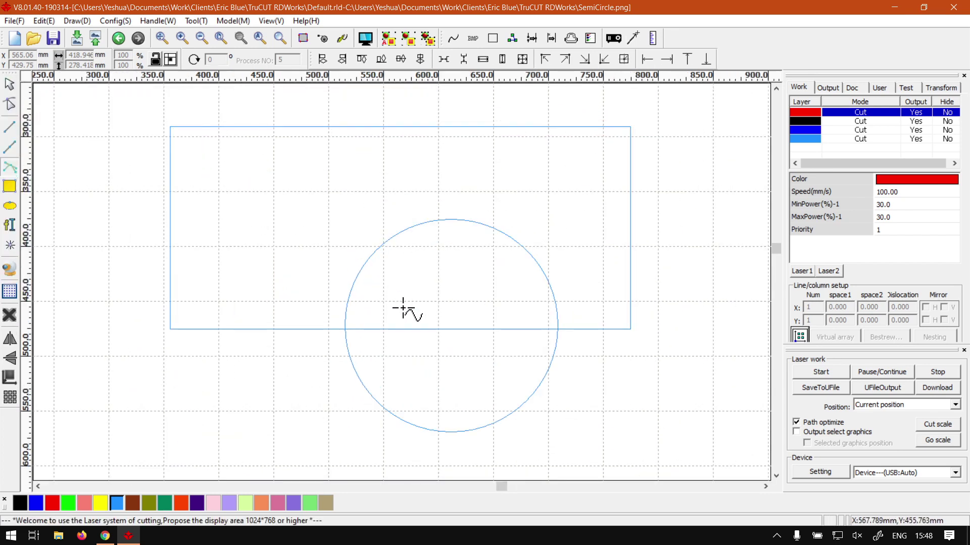
- Trace a curve through the rectangle's four corners, arching over the circle's top, closing at the start
left_click(345, 328)
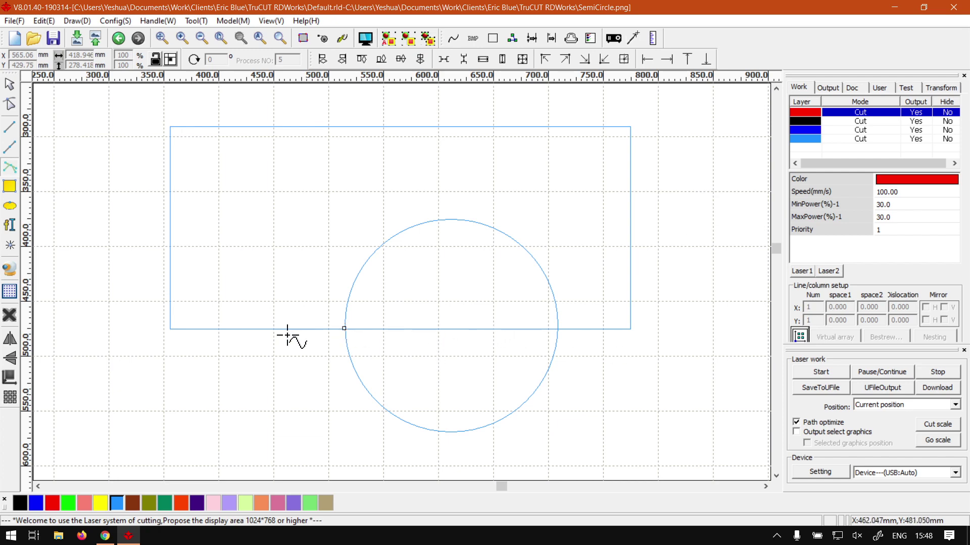
left_click(169, 330)
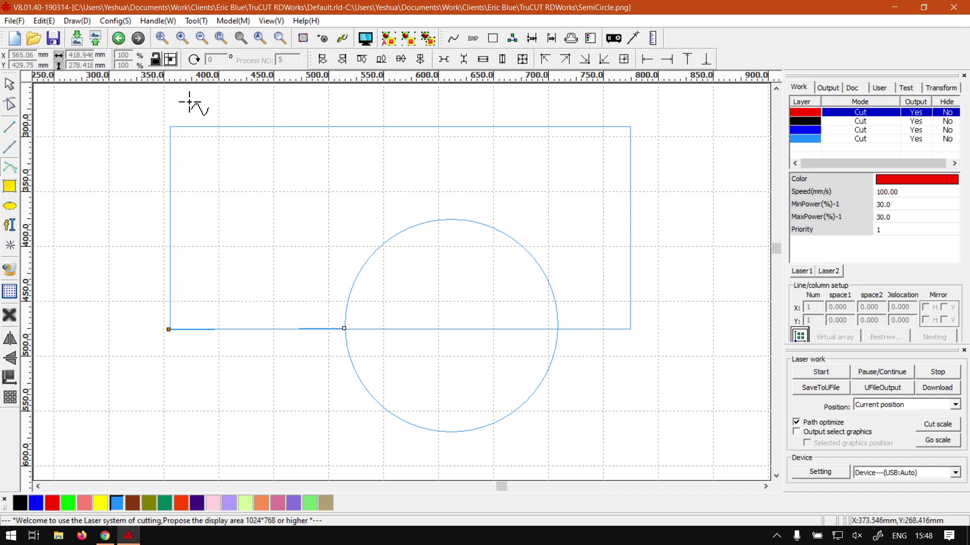
left_click(171, 128)
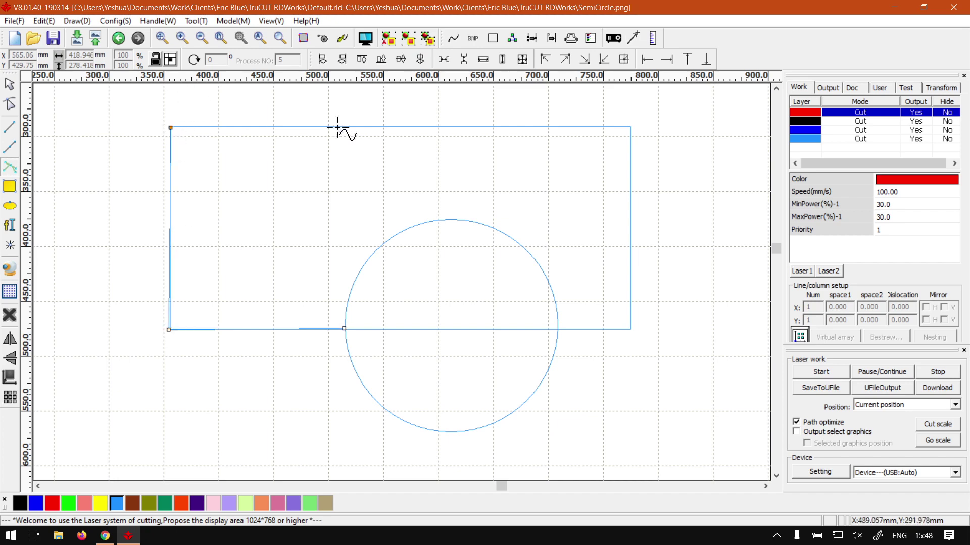
left_click(630, 127)
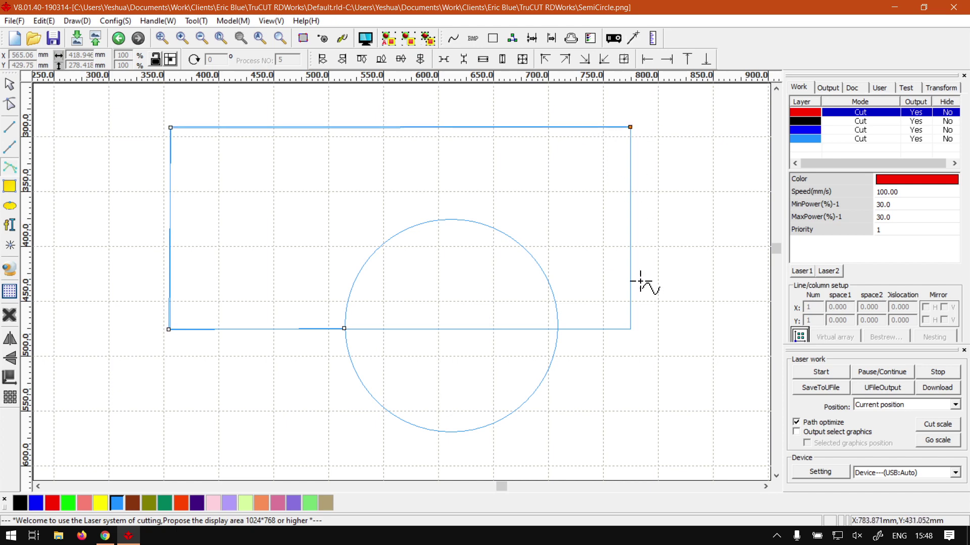
left_click(630, 328)
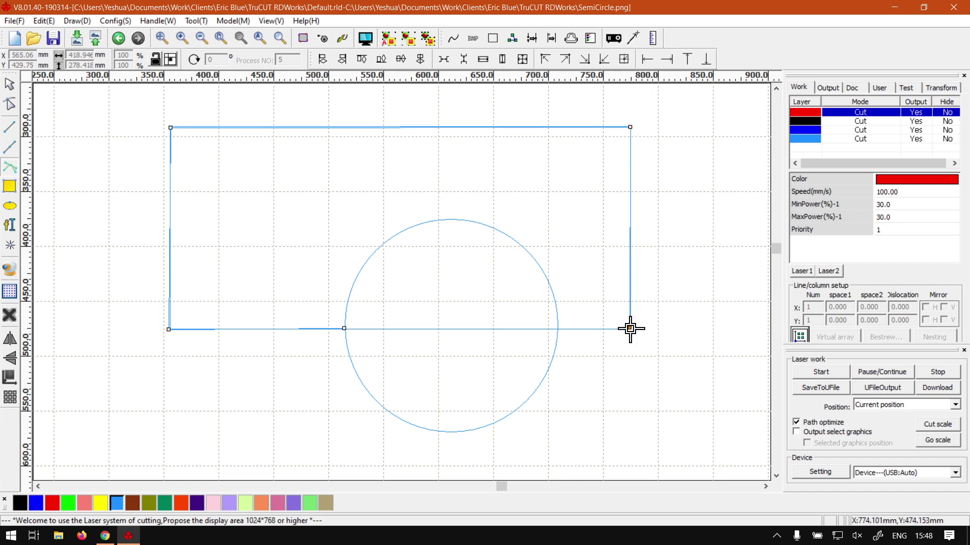
left_click(557, 330)
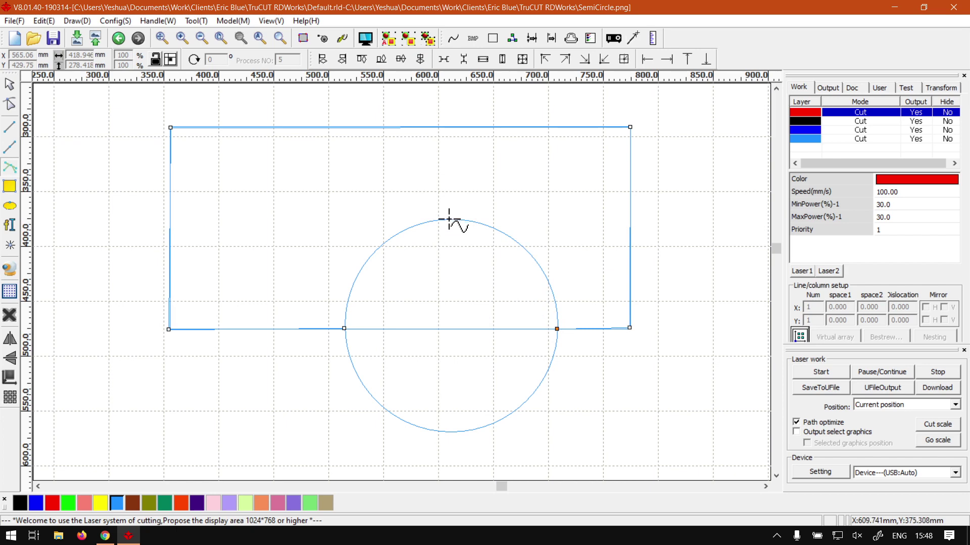
left_click_drag(449, 219, 337, 219)
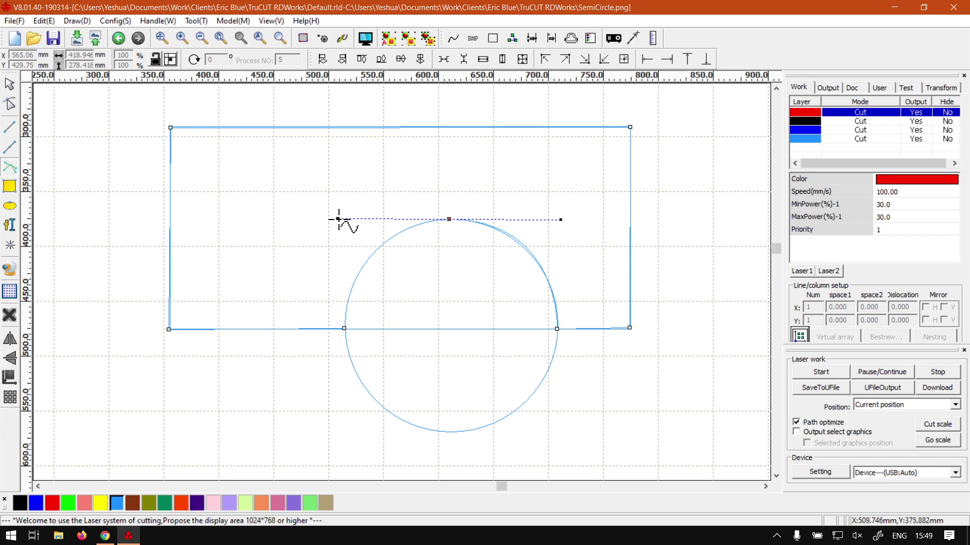
left_click(343, 329)
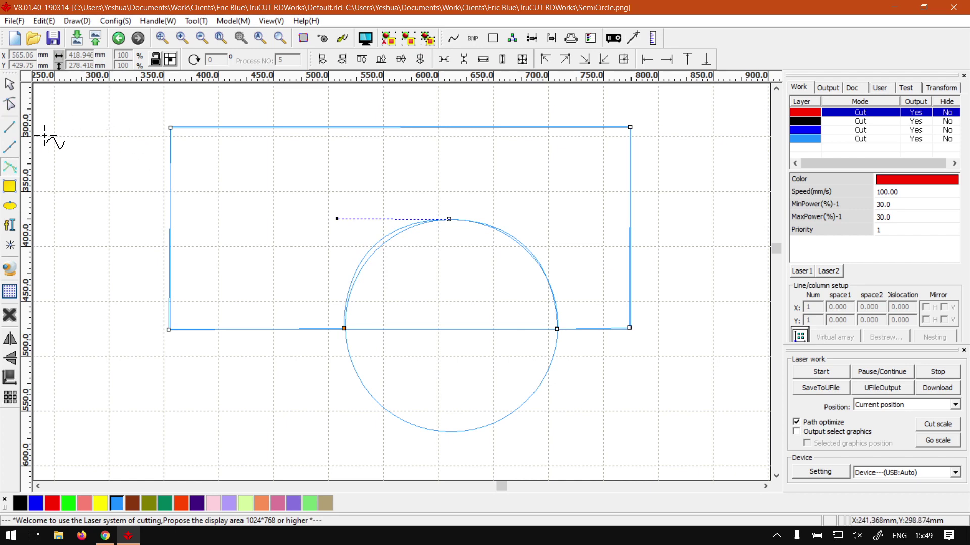
- Delete the duplicate node at the left circle–rectangle junction to close the outline
left_click(12, 108)
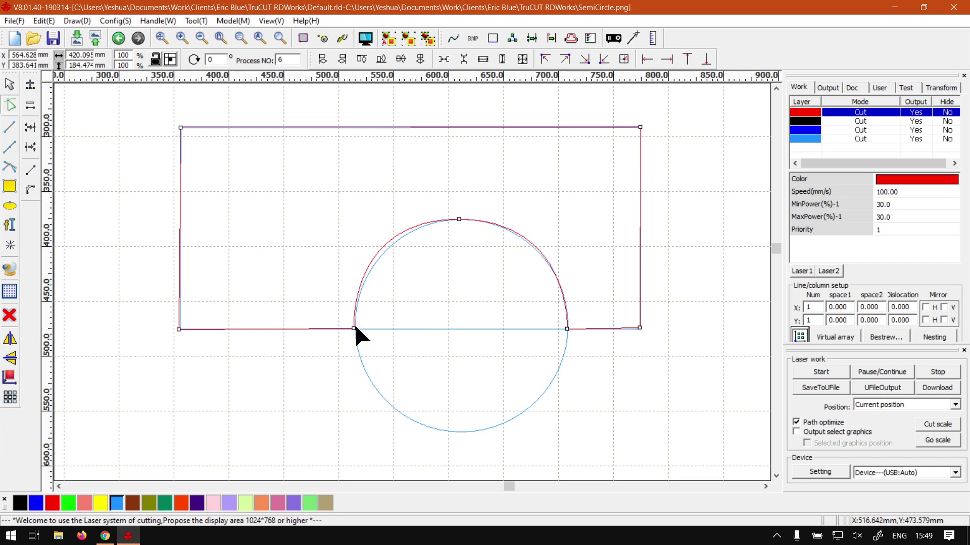
left_click_drag(357, 336, 356, 342)
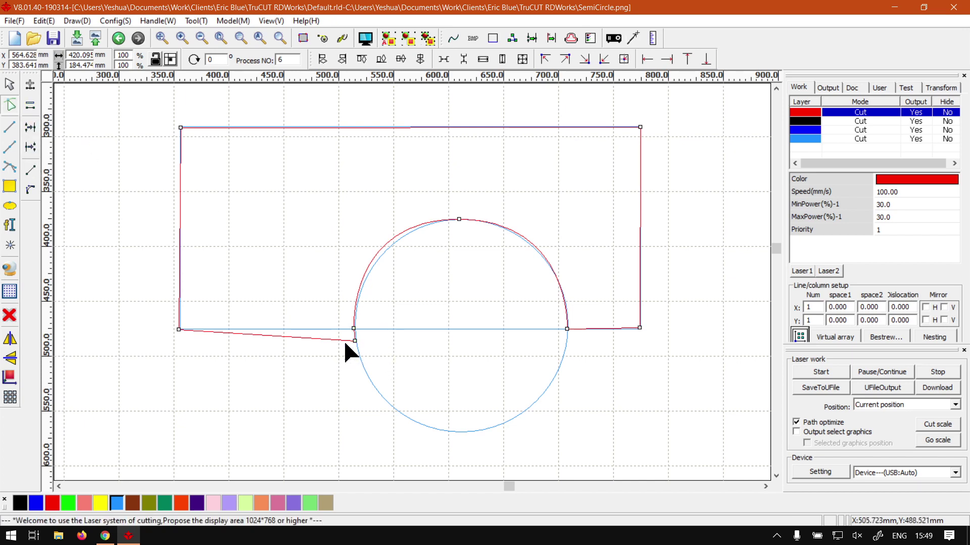
left_click(29, 108)
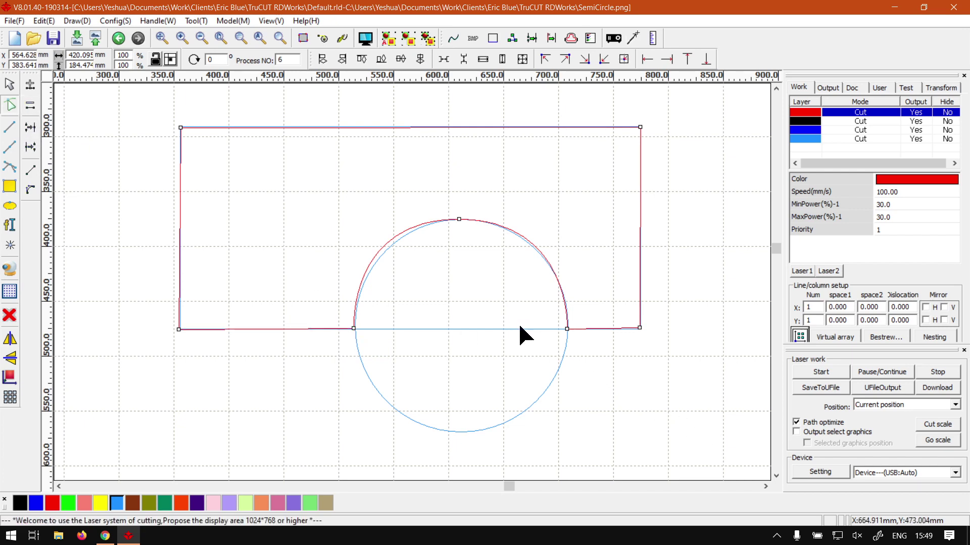
- Delete the original rectangle and circle
left_click(10, 84)
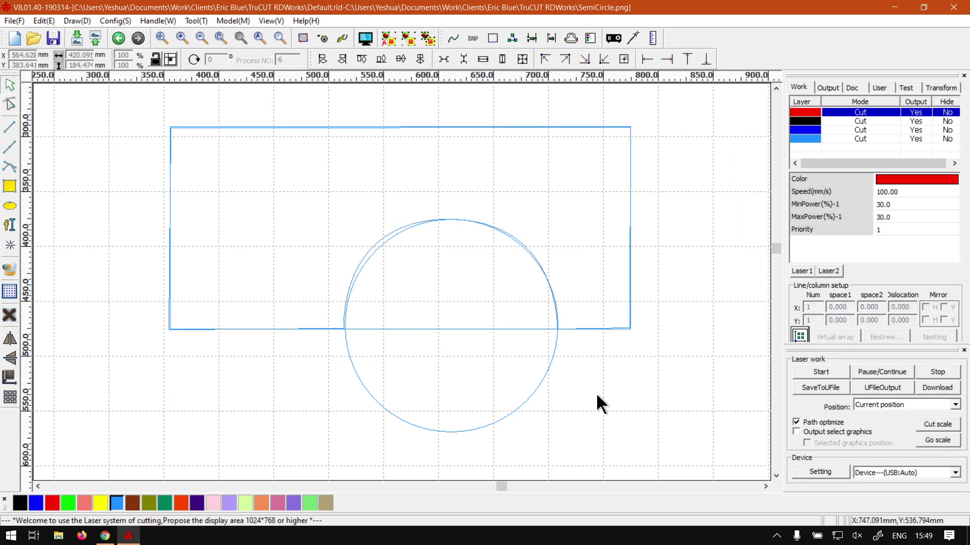
left_click(551, 358)
key("ctrl+w")
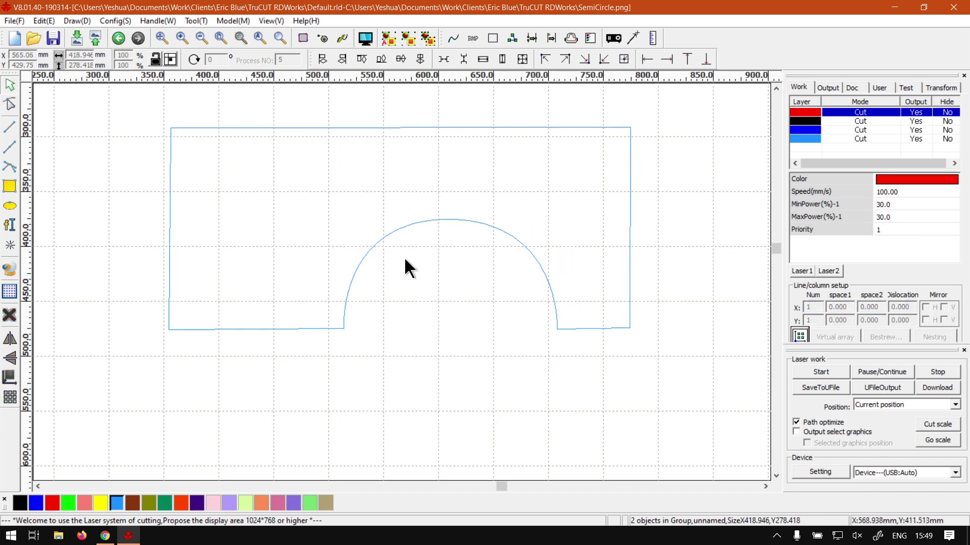
- Put the traced arch-notched outline on the red layer and fit the page in view
left_click_drag(653, 374, 89, 80)
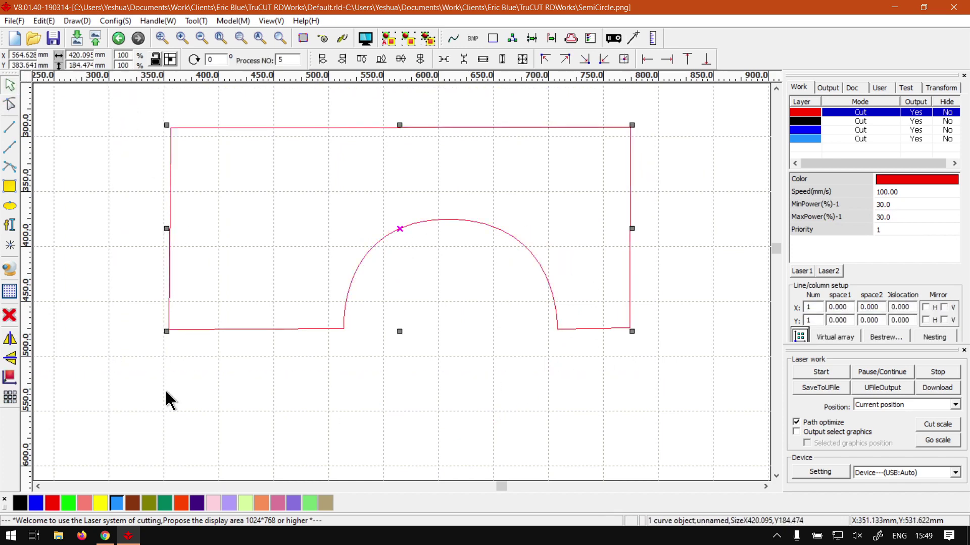
left_click(52, 503)
scroll(329, 389, "down", 3)
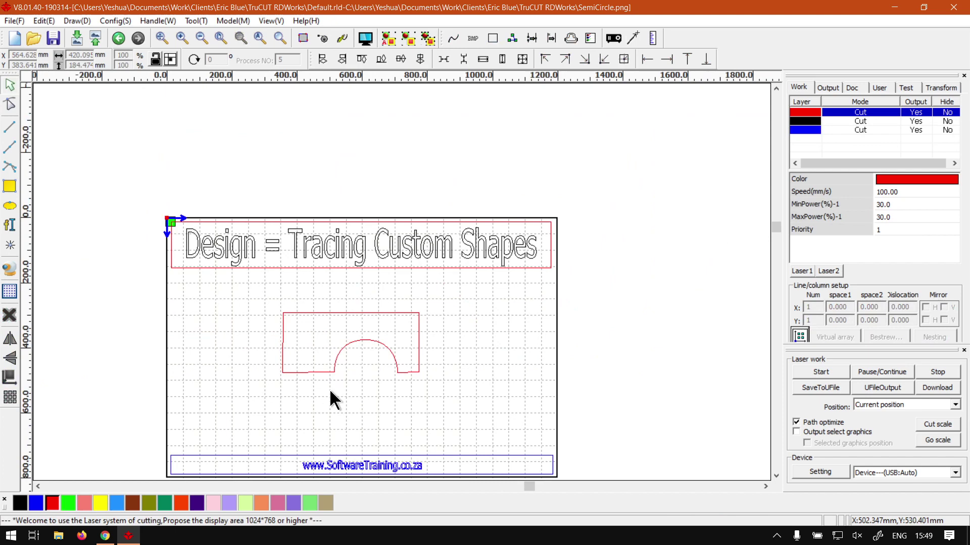
scroll(396, 424, "up", 1)
scroll(420, 408, "down", 1)
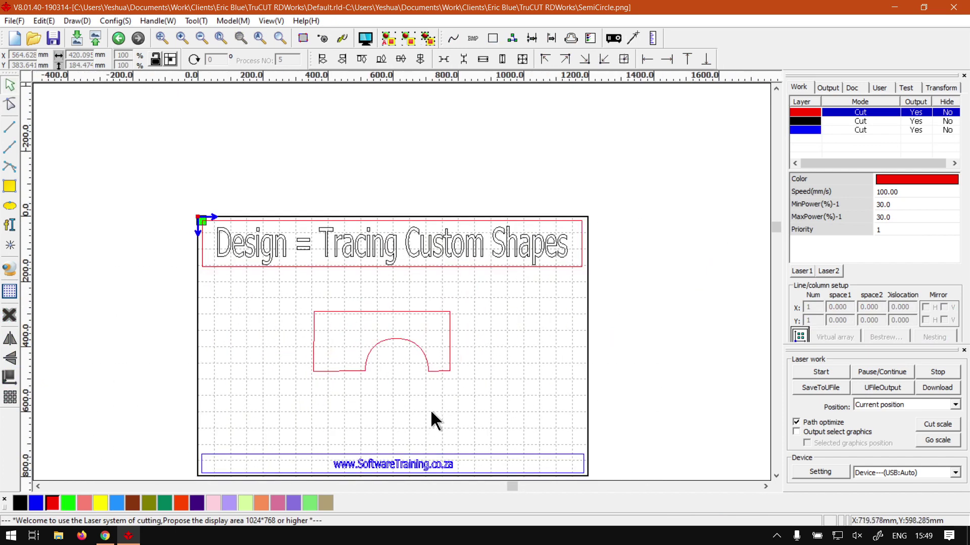
left_click(221, 37)
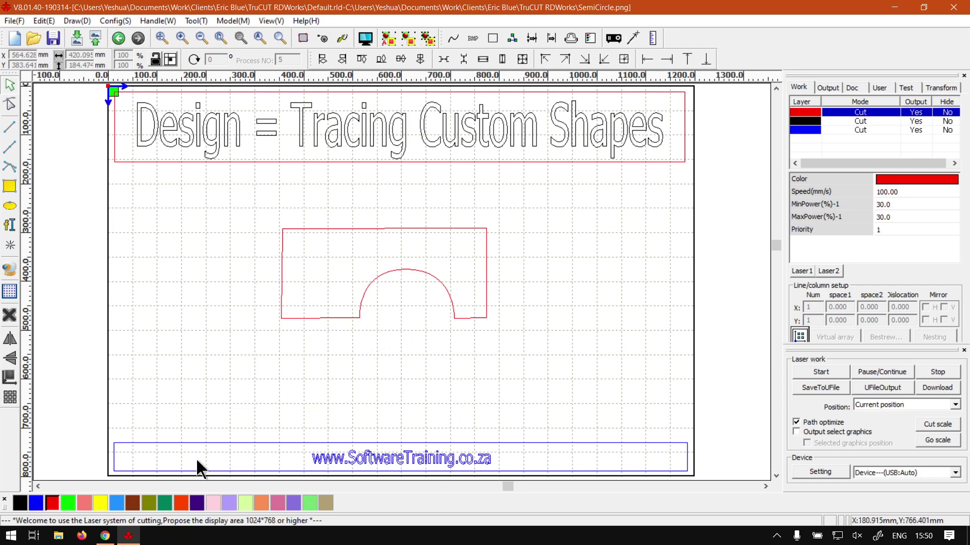
- Switch to the browser showing the softwaretraining.co.za training videos home page
left_click(132, 536)
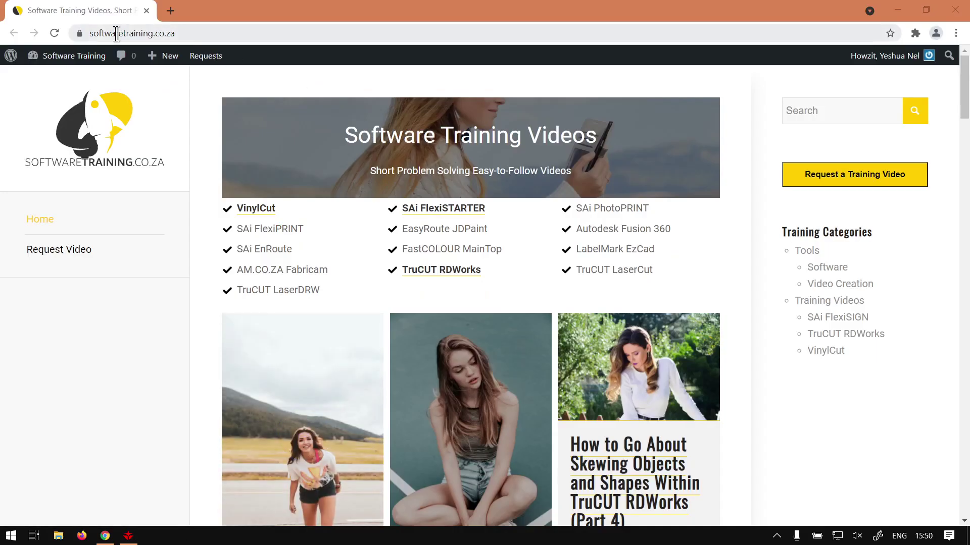